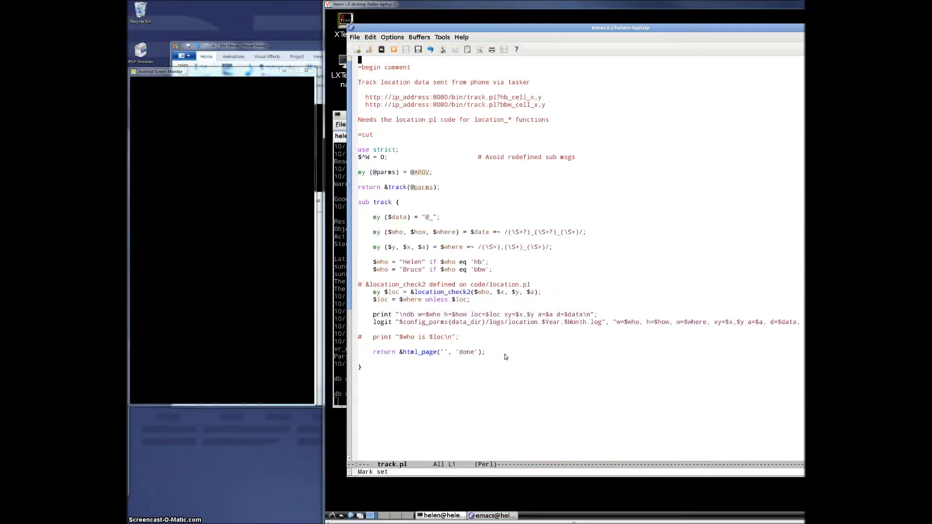
Step: Focus the Emacs window showing the track.pl Perl script
click(417, 462)
Step: Review the $data, $who, $where, $y/$x and location_check2 lines, then begin switching to location.data.old
click(430, 216)
click(430, 217)
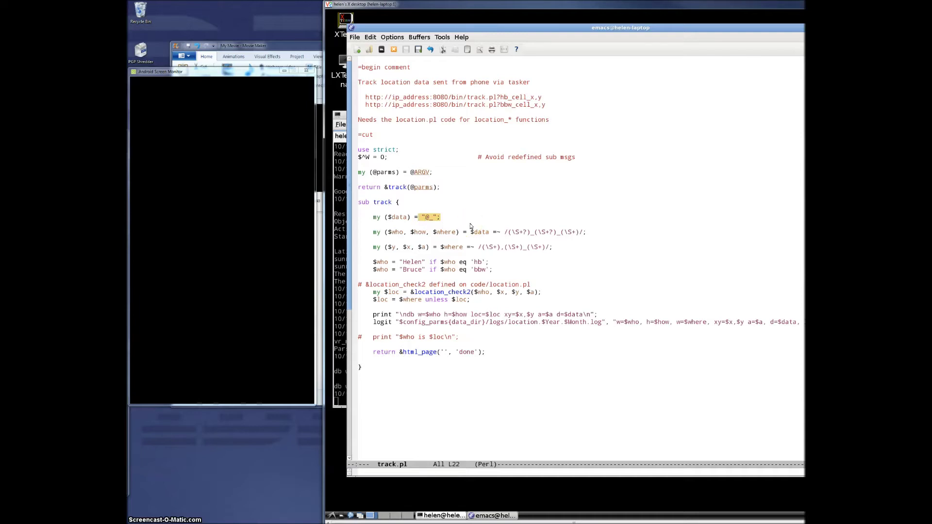
click(394, 232)
double_click(444, 232)
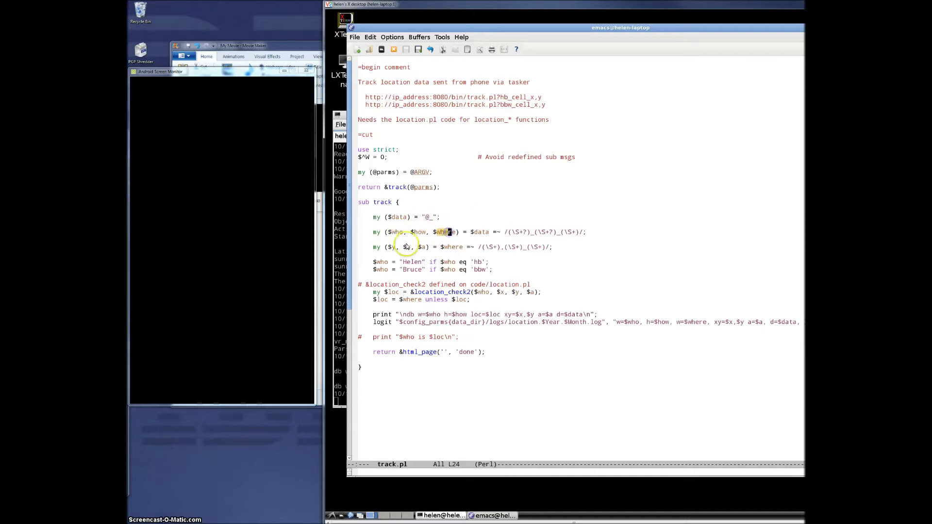
drag(393, 250, 405, 248)
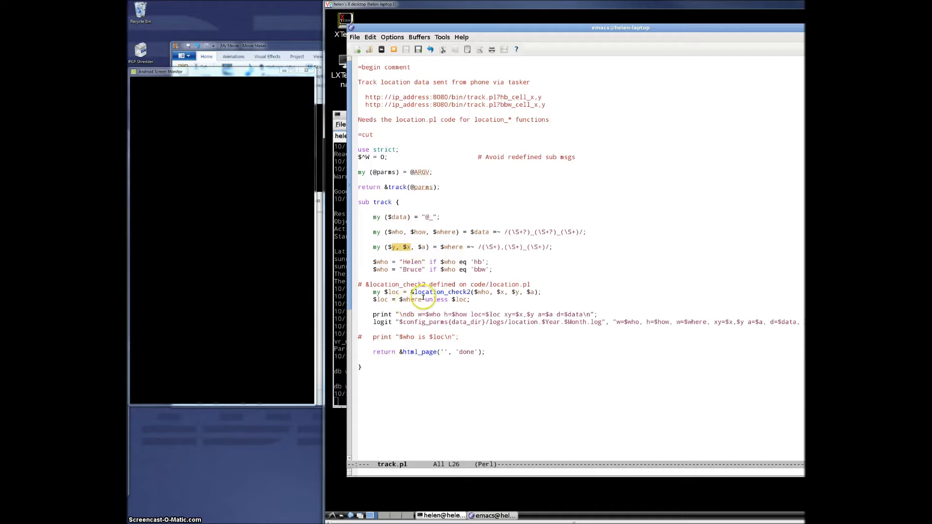
drag(415, 292, 472, 293)
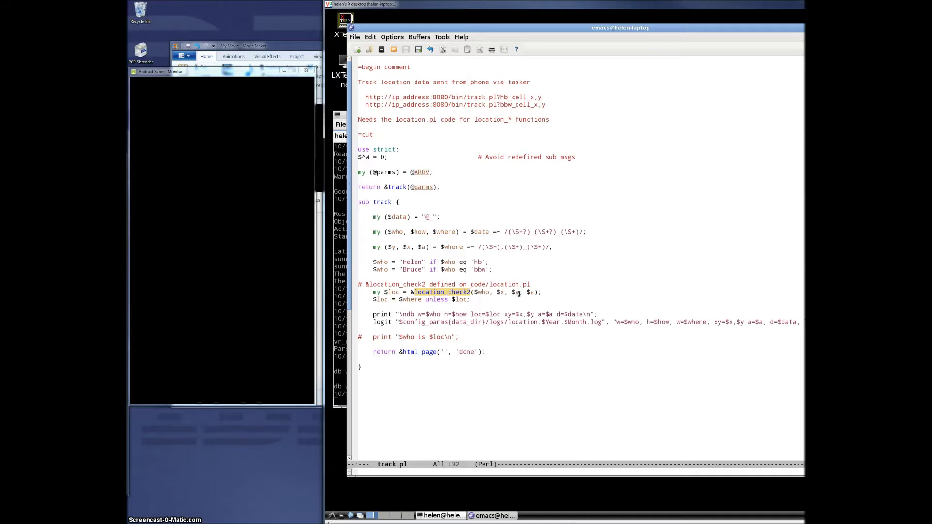
key(ctrl+x)
text(b)
text(location)
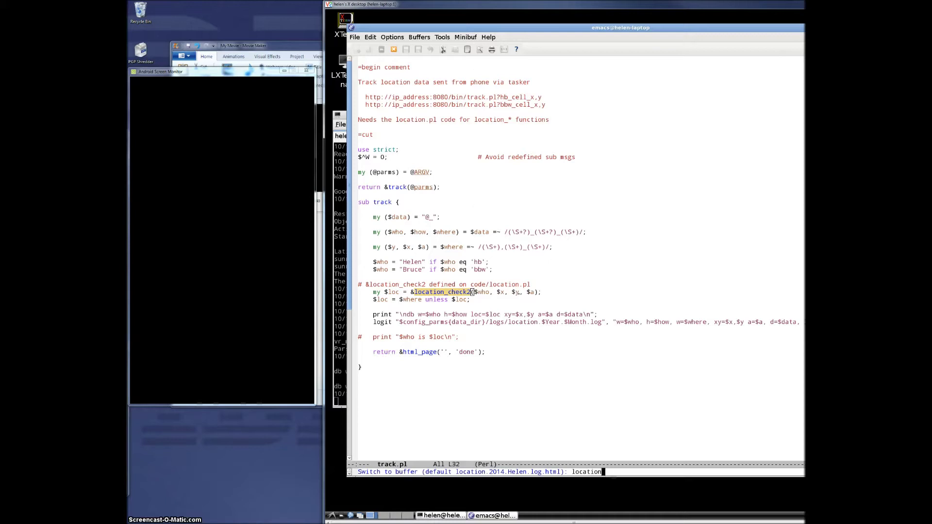
text(.data.old)
Step: View the location.data.old list of named coordinates, then switch back to track.pl
key(Return)
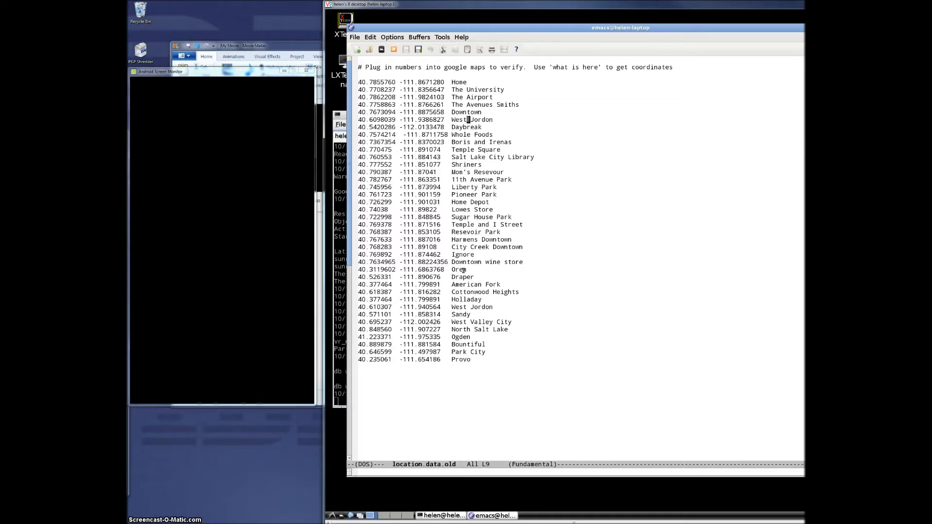
key(ctrl+x)
key(b)
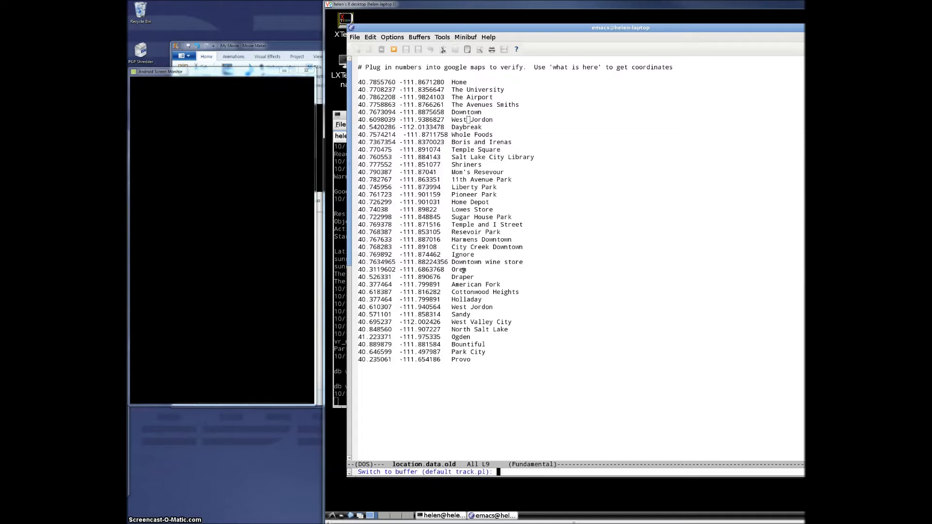
key(Return)
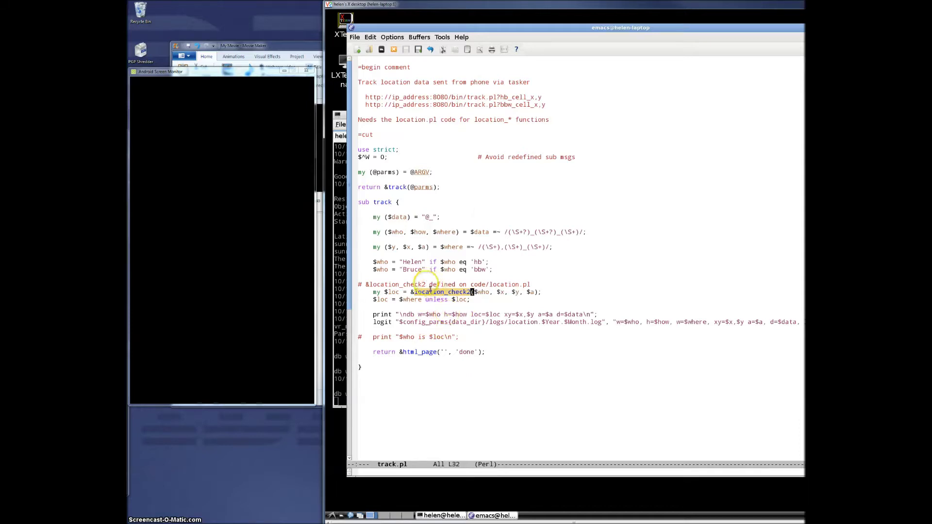
click(428, 293)
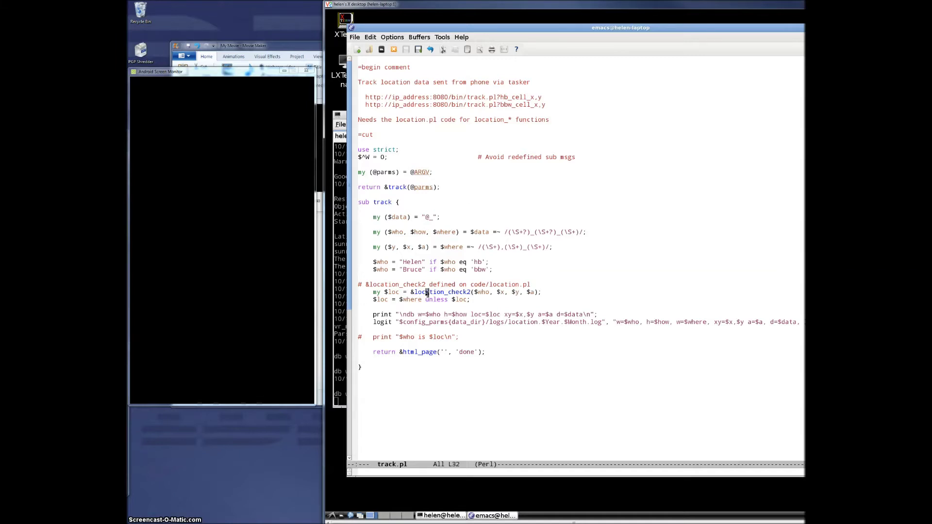
triple_click(430, 323)
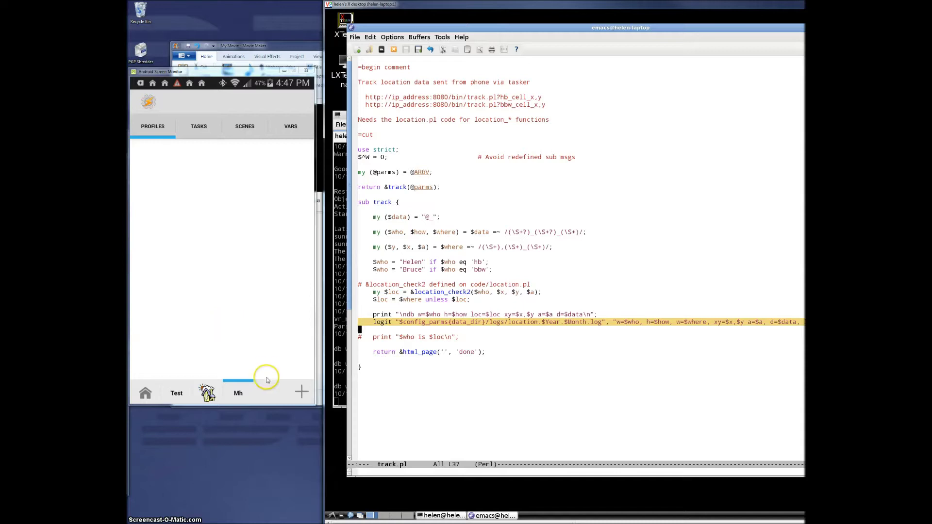
Step: Add an 'Every 5m' time profile that repeats every 5 minutes
click(302, 393)
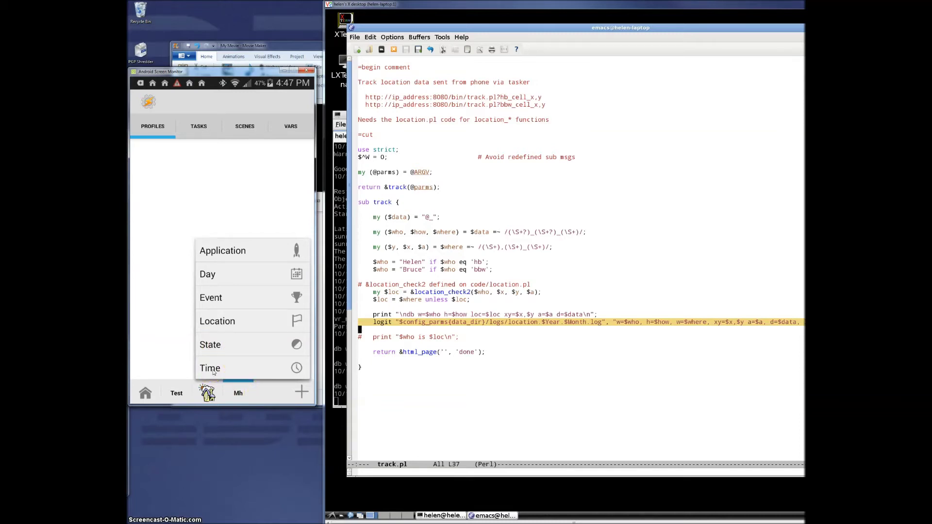
click(213, 372)
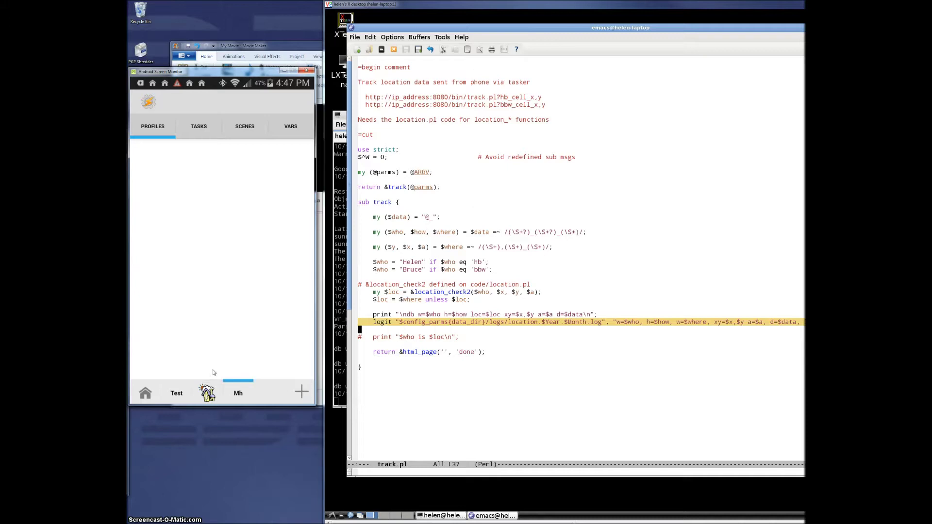
click(194, 149)
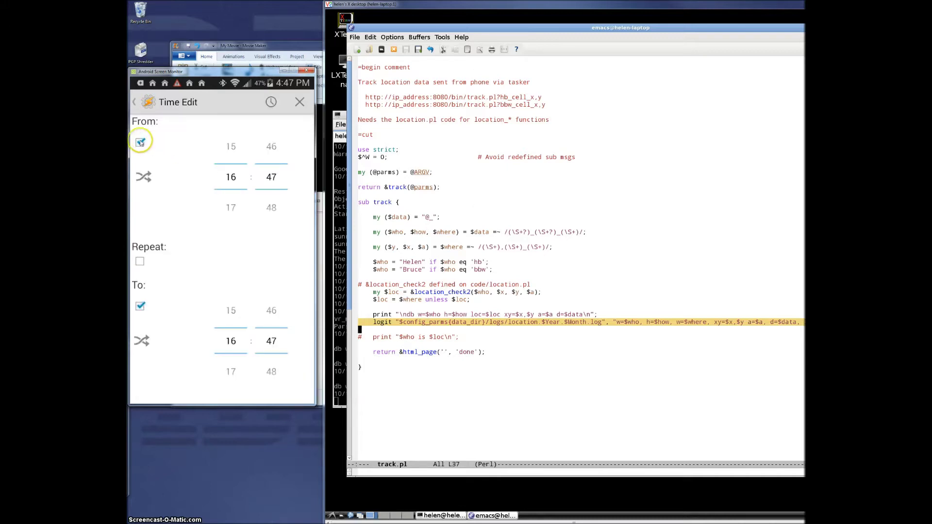
click(140, 262)
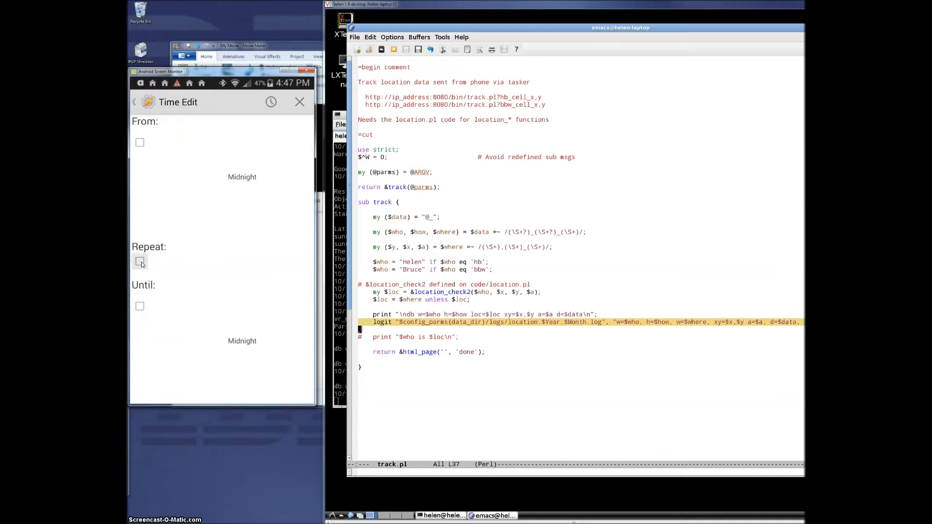
click(198, 260)
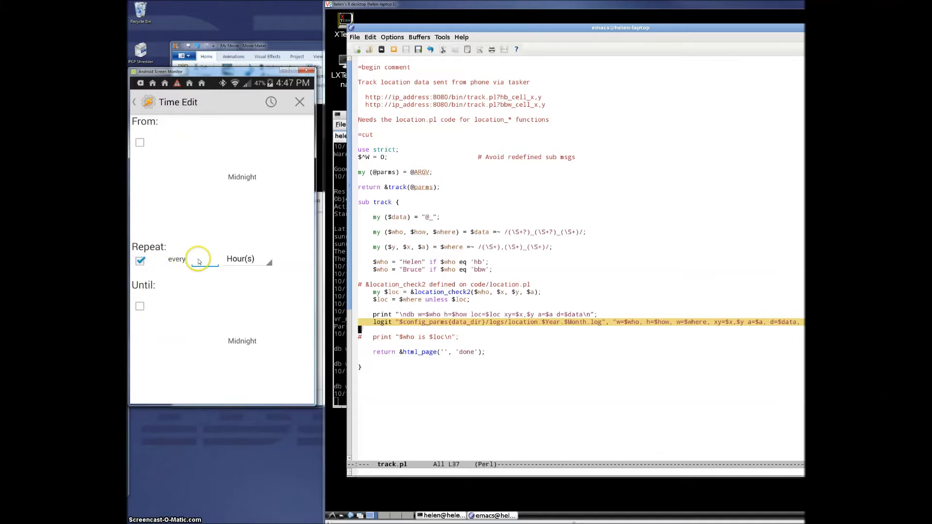
click(274, 262)
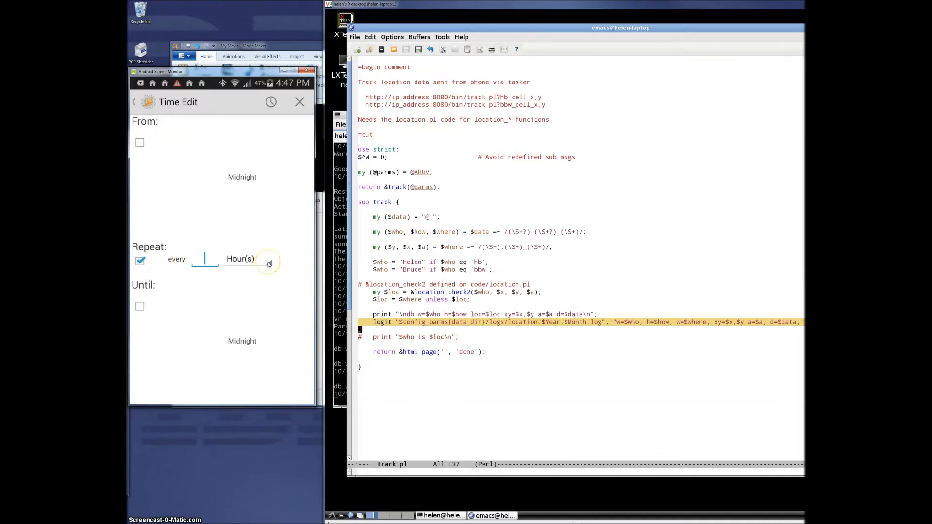
text(5)
click(270, 263)
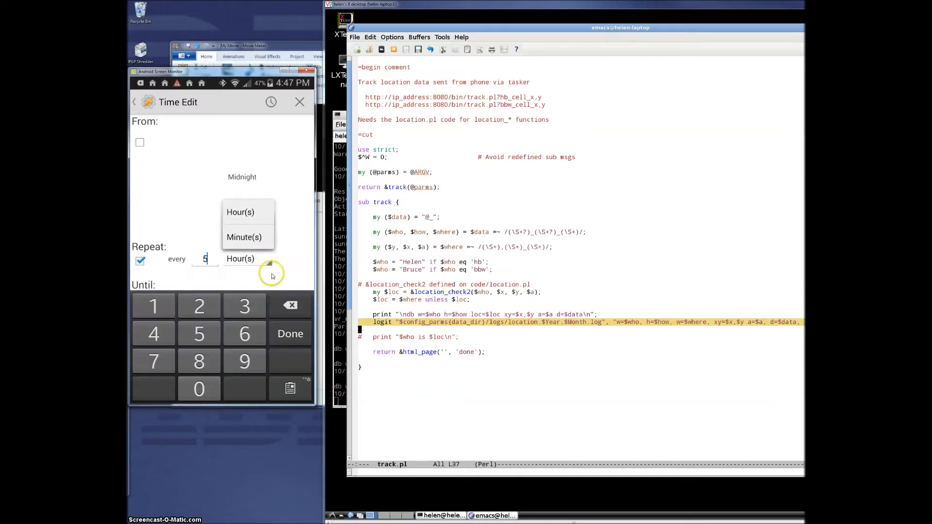
click(243, 237)
click(288, 332)
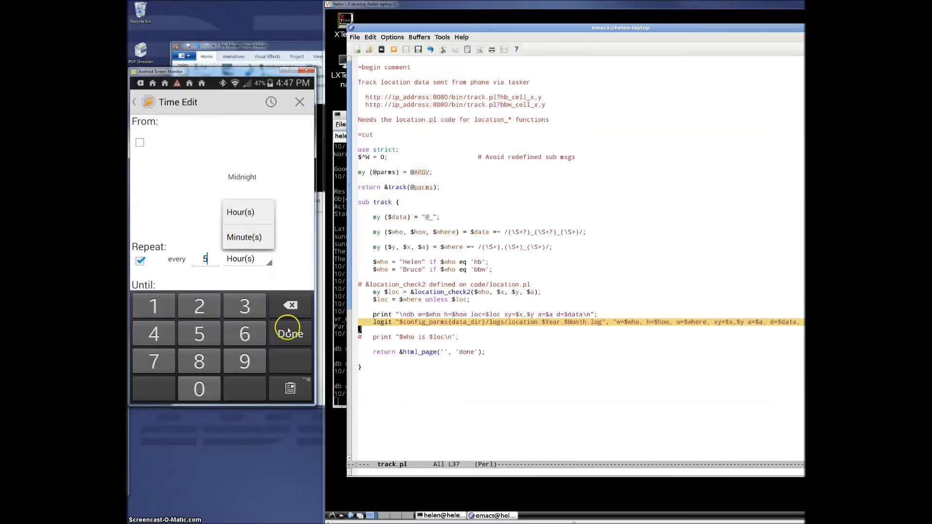
click(288, 333)
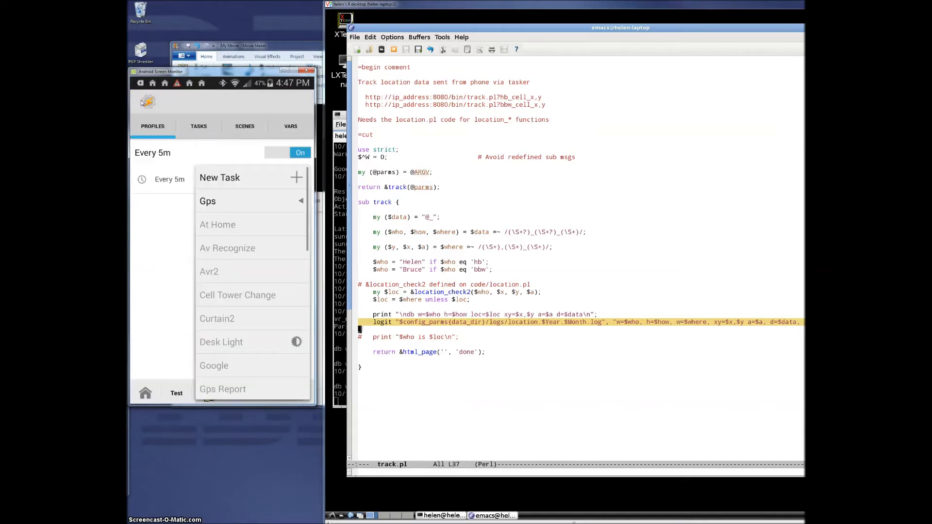
Step: Create a new task named 'Gps Mh' for the Every 5m profile
click(222, 180)
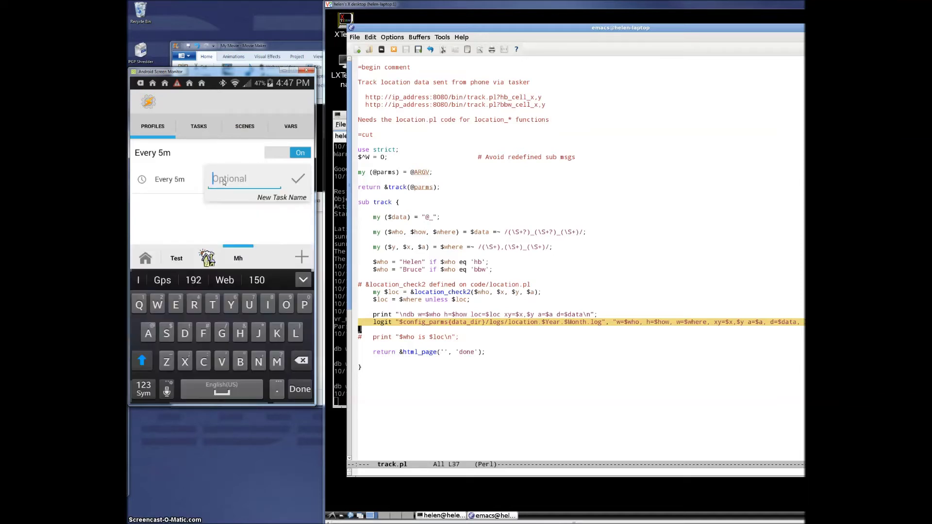
click(225, 208)
click(228, 333)
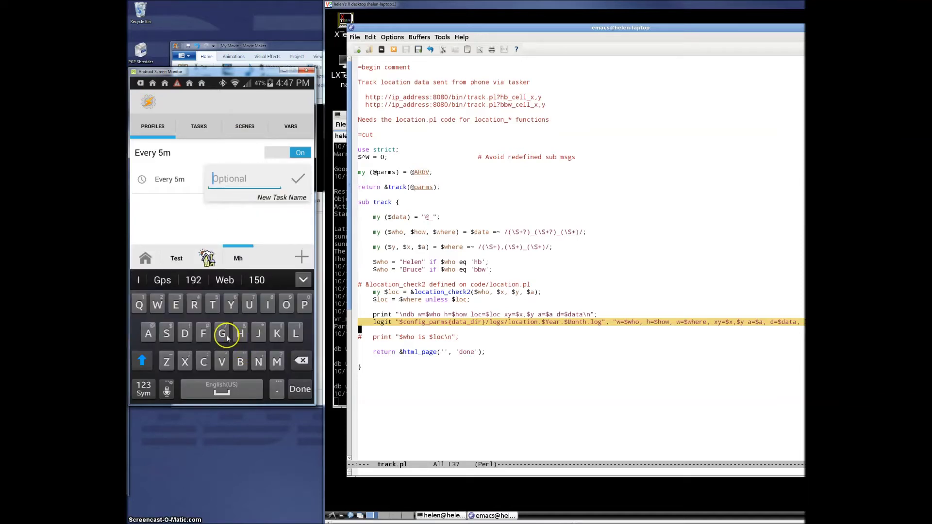
click(284, 317)
click(304, 306)
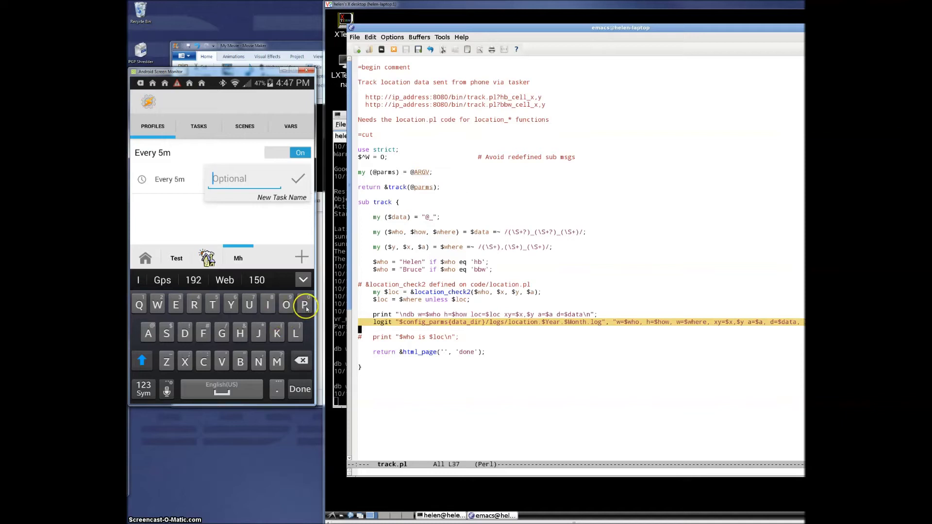
click(165, 334)
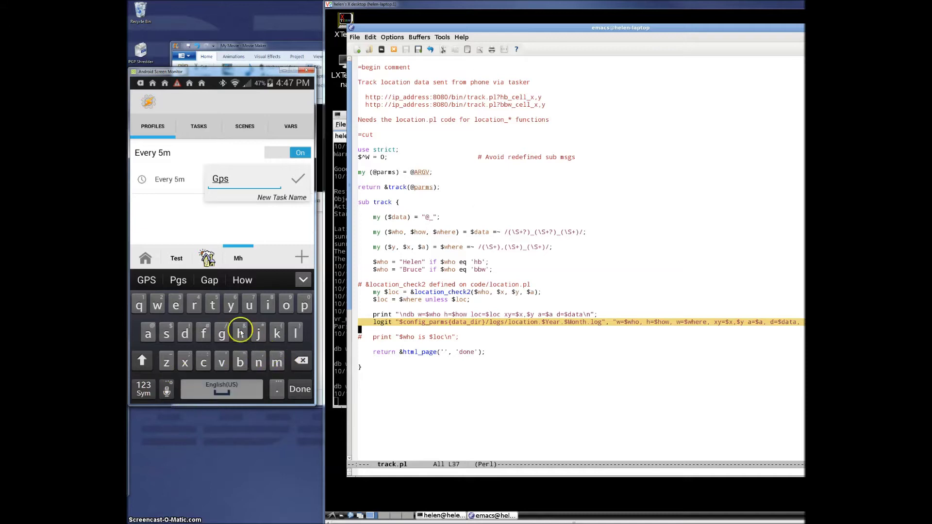
text(Mh)
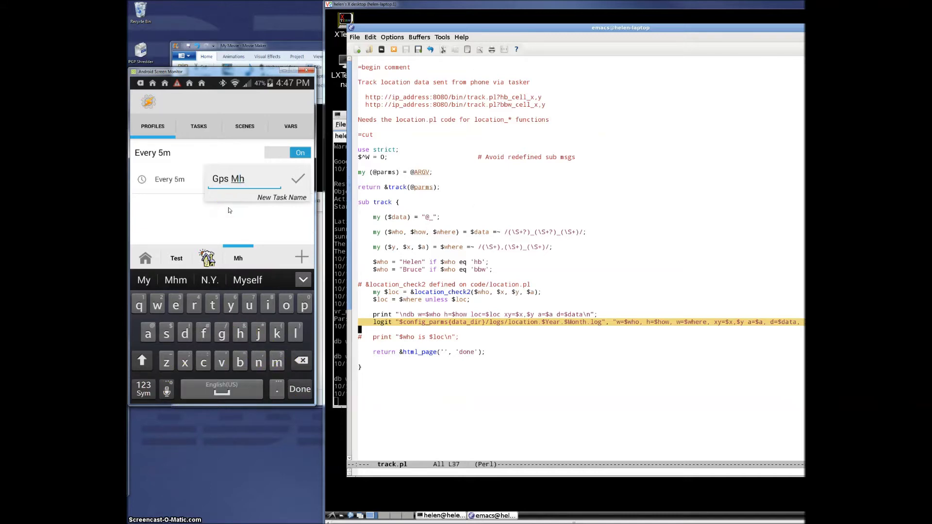
key(Return)
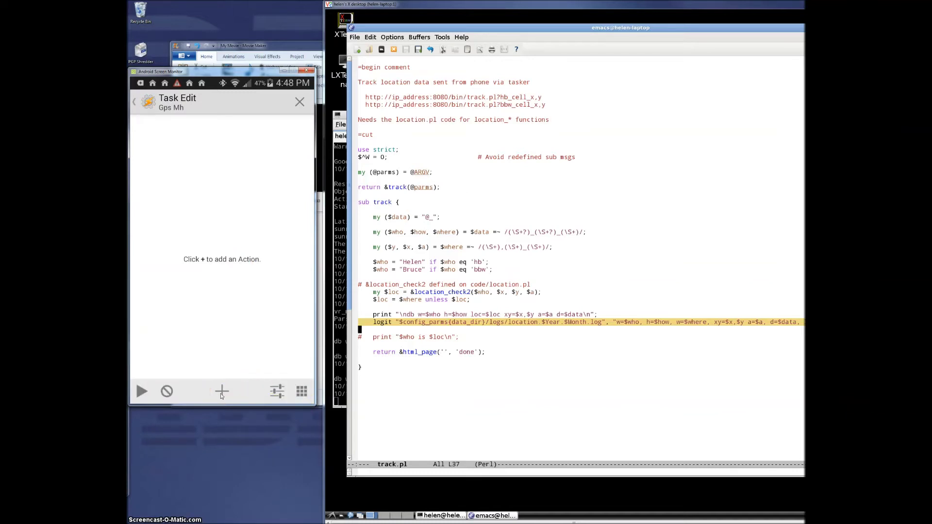
Step: Add a Get Location action with Continue Task Immediately and Keep Tracking, then browse Net actions
drag(238, 172, 244, 130)
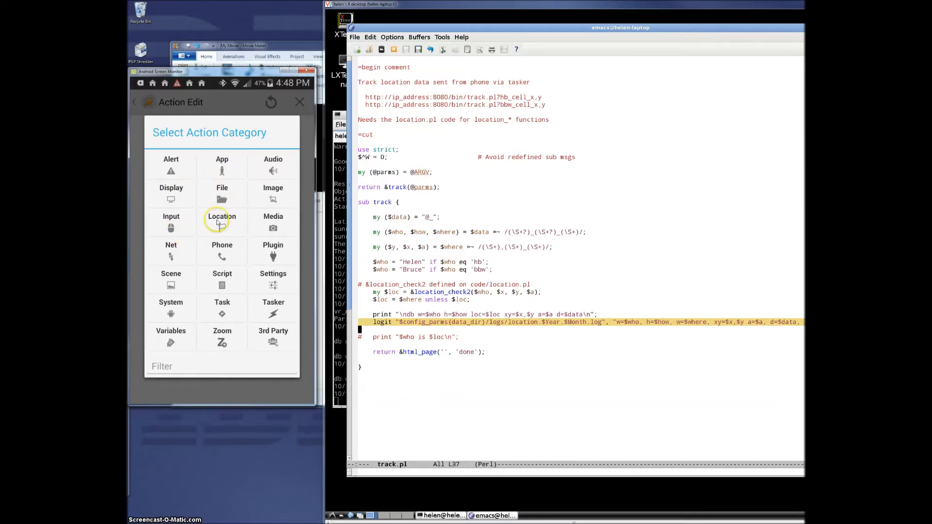
click(218, 222)
click(169, 224)
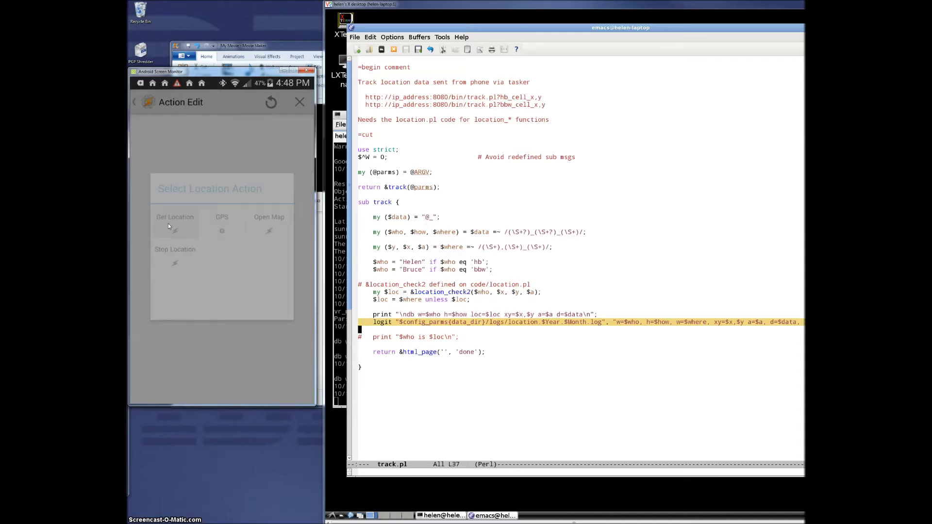
click(304, 256)
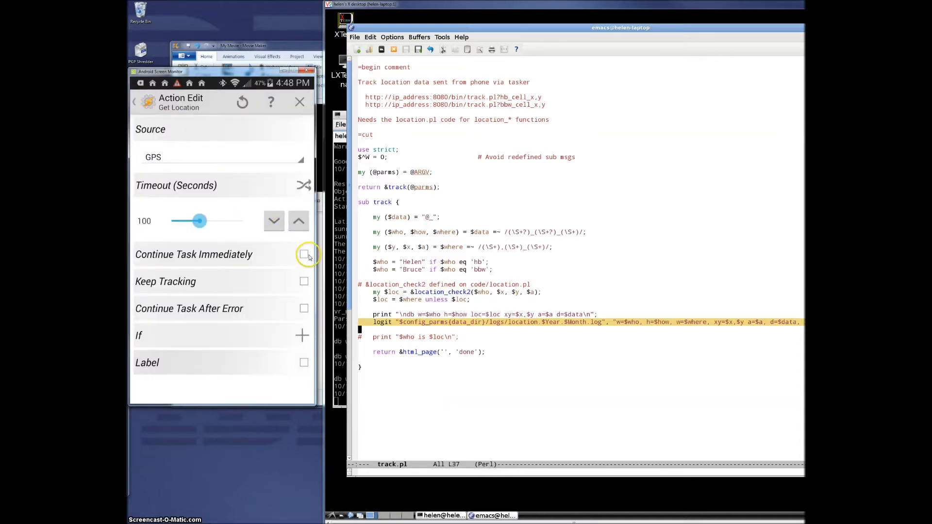
click(304, 282)
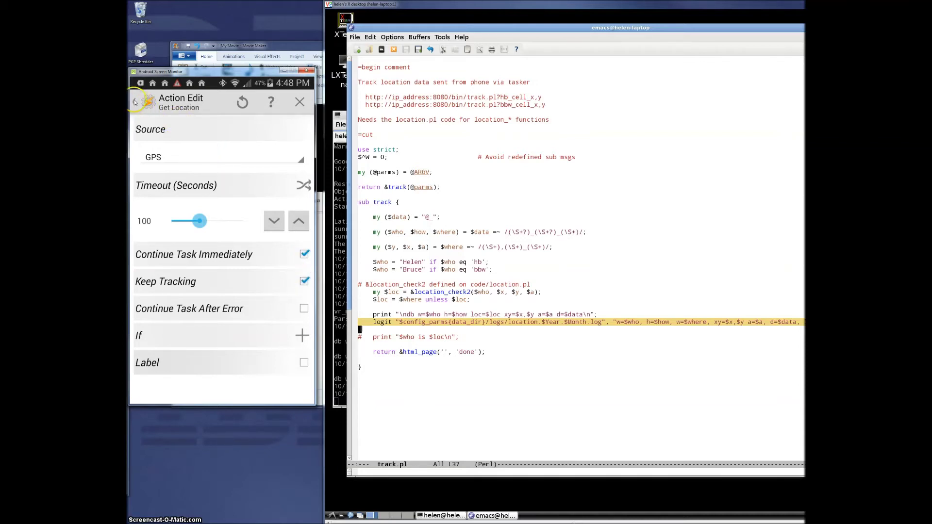
key(Escape)
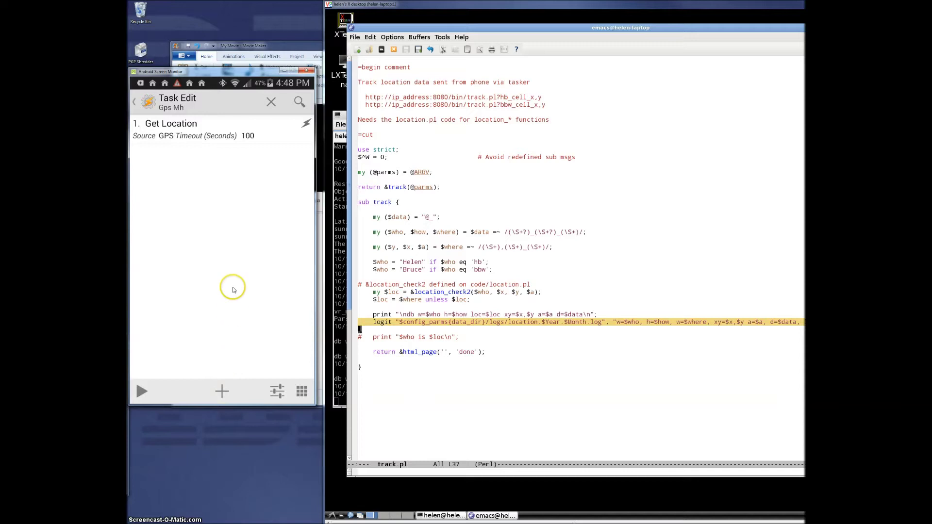
click(166, 250)
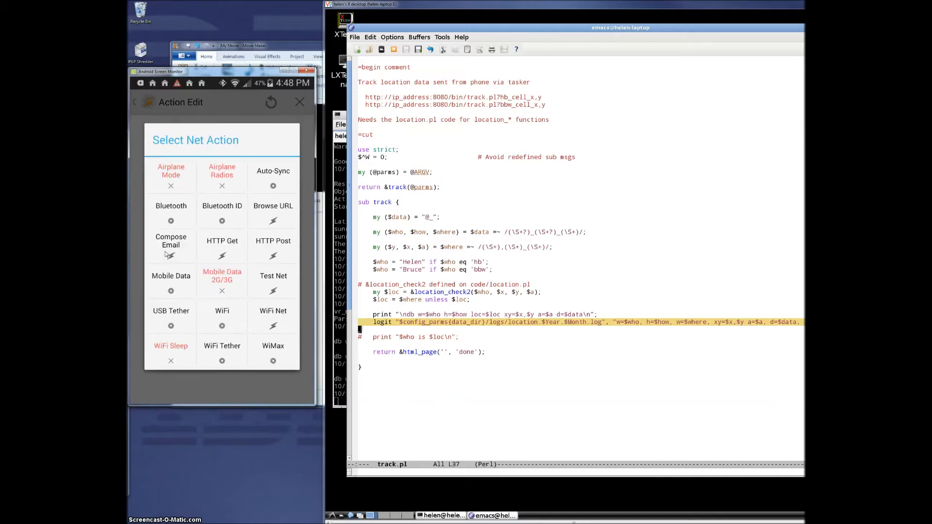
click(220, 246)
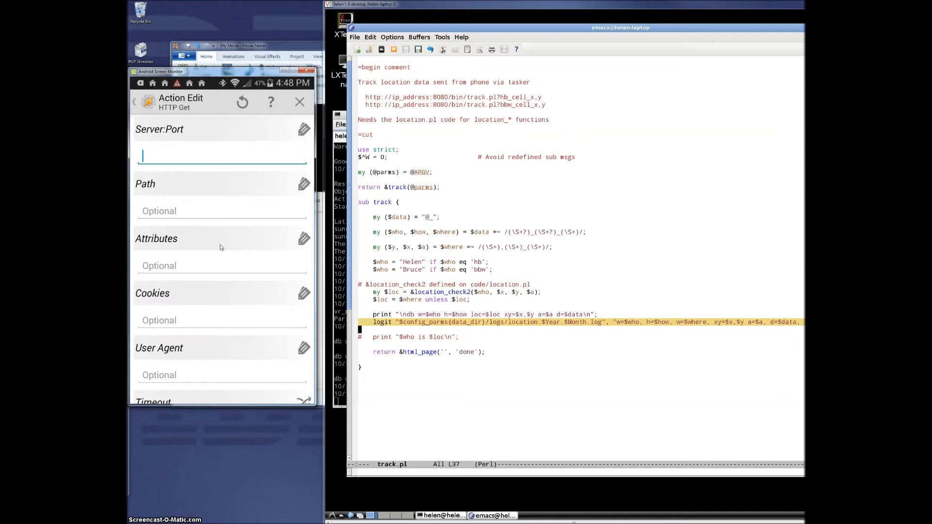
Step: Set the HTTP Get Server:Port to 192.168.0.151:8080, removing the stray '?'
text(92.168.0.)
text(151?:80)
click(207, 159)
text(80)
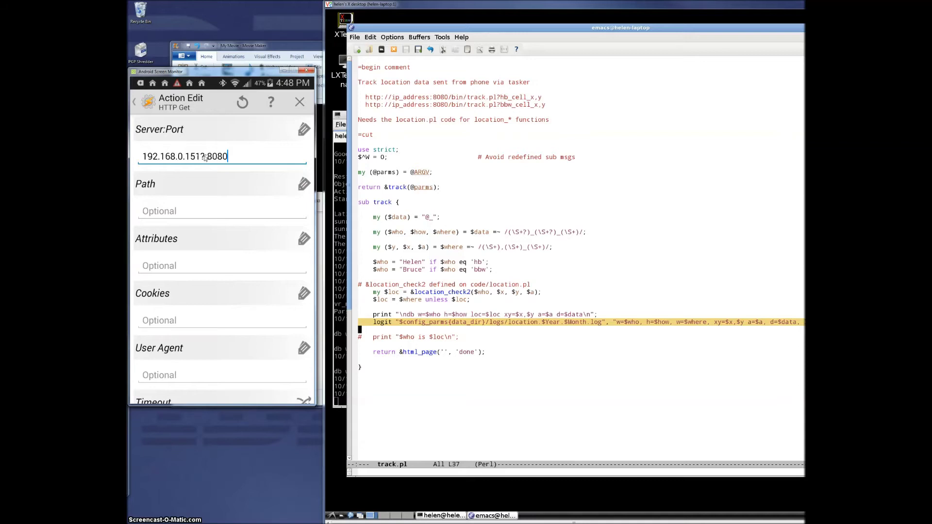
click(206, 158)
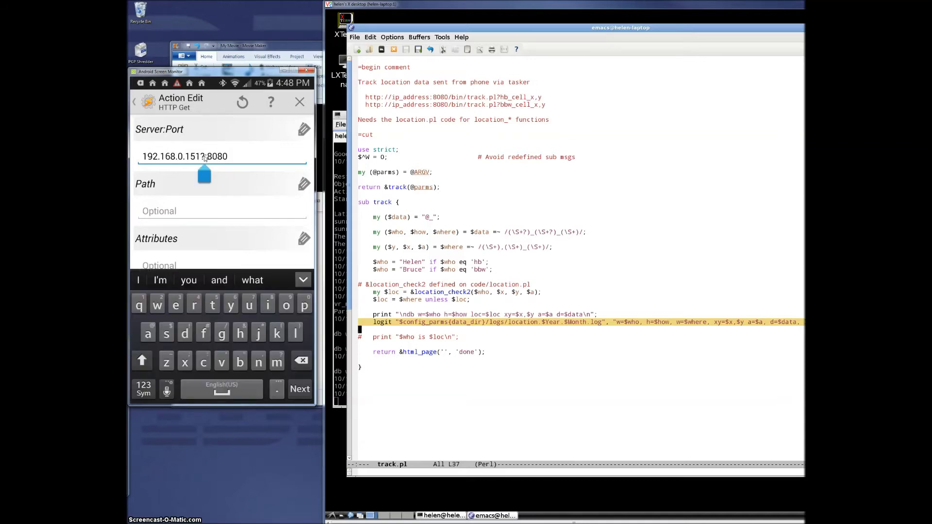
click(234, 191)
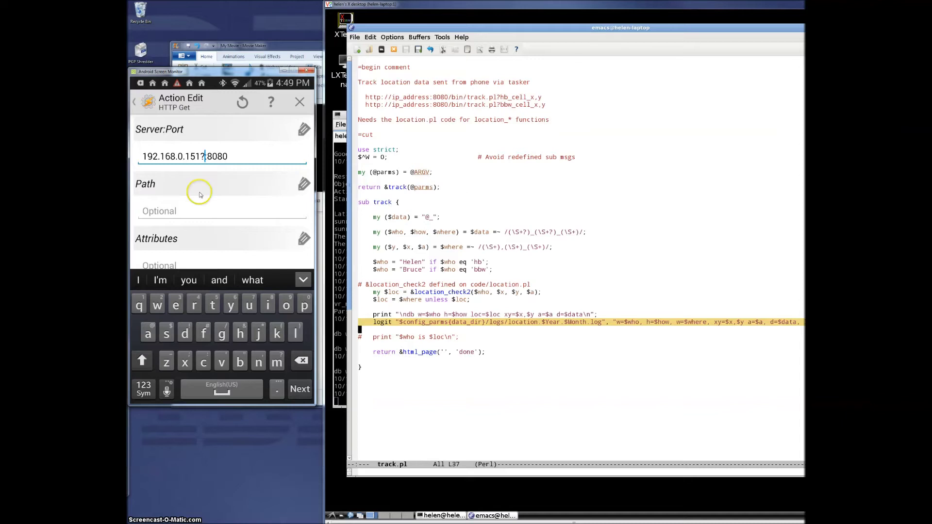
key(BackSpace)
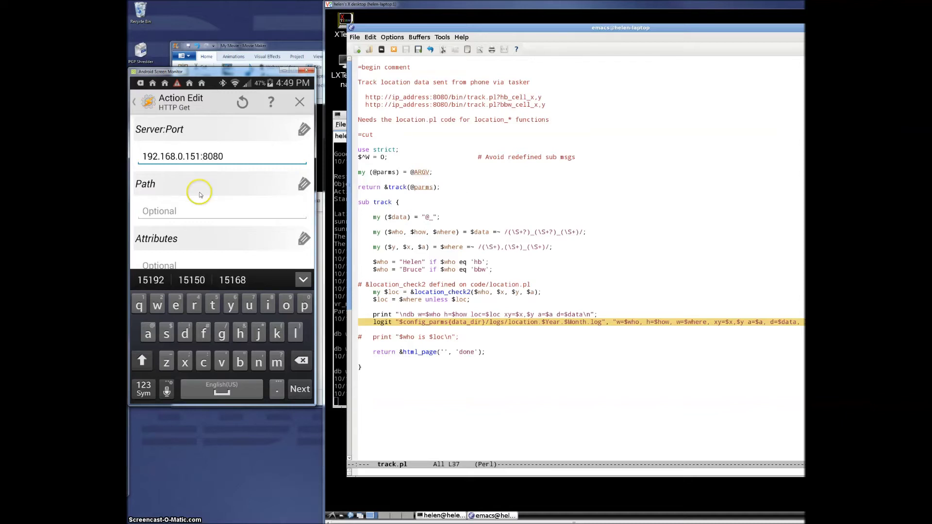
click(171, 215)
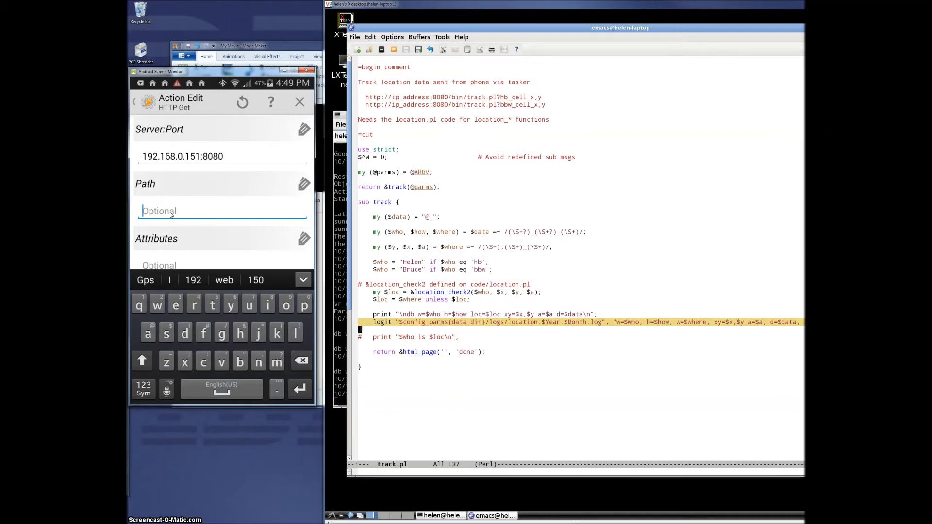
Step: Paste web/bin/track.pl?bbw_cell_%LOC_%LOCACC into Path and save the HTTP Get action
click(170, 215)
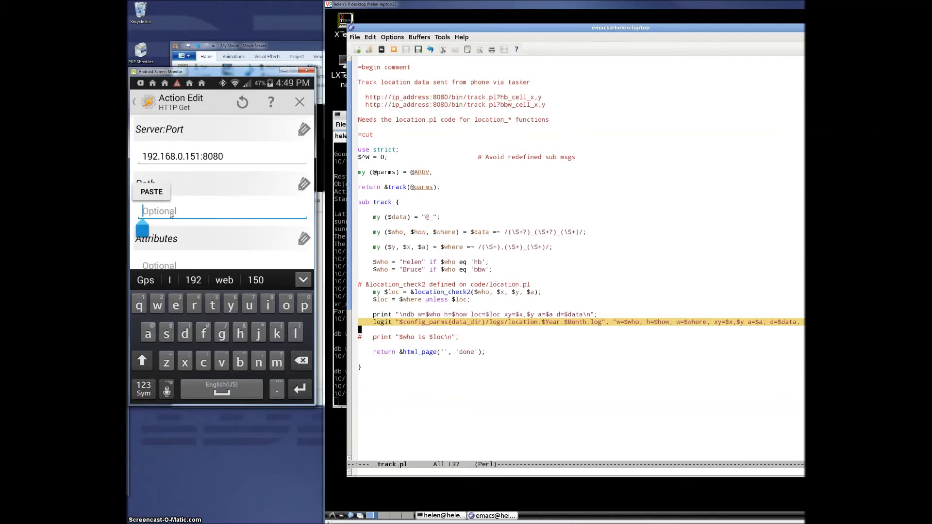
text(web/bin/track.pl?bbw_cell_%LOC_%LOCACC)
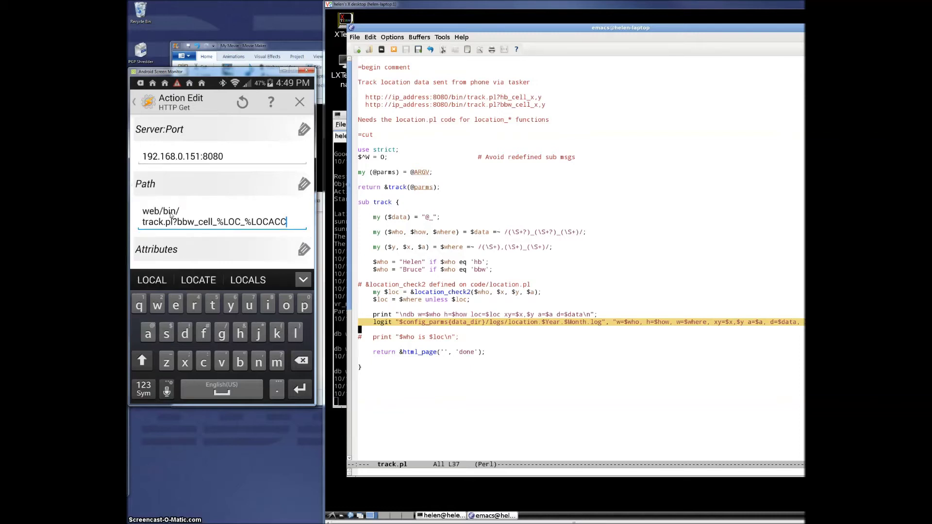
click(240, 222)
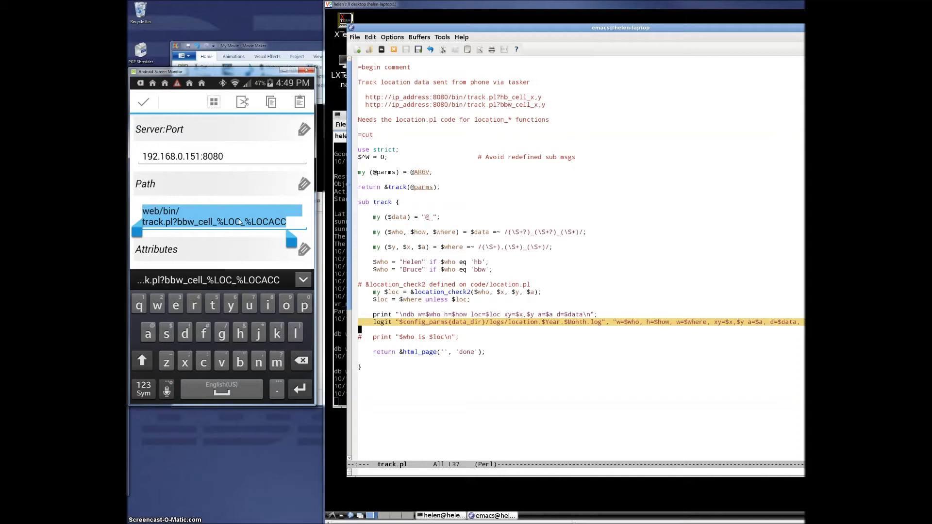
click(241, 222)
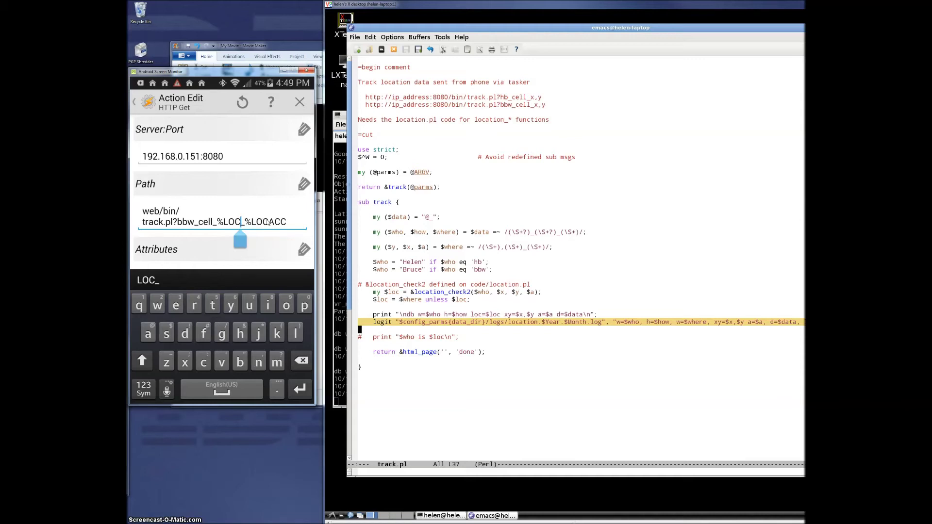
click(132, 102)
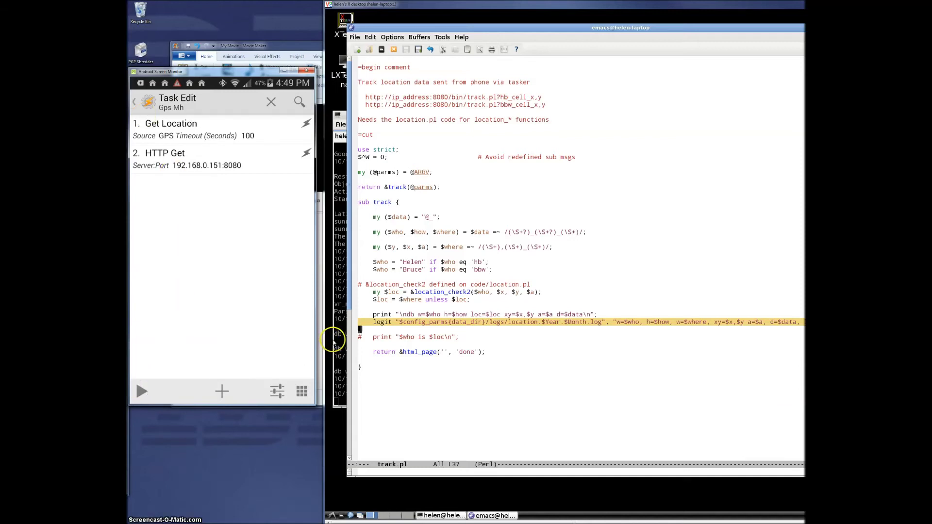
click(333, 343)
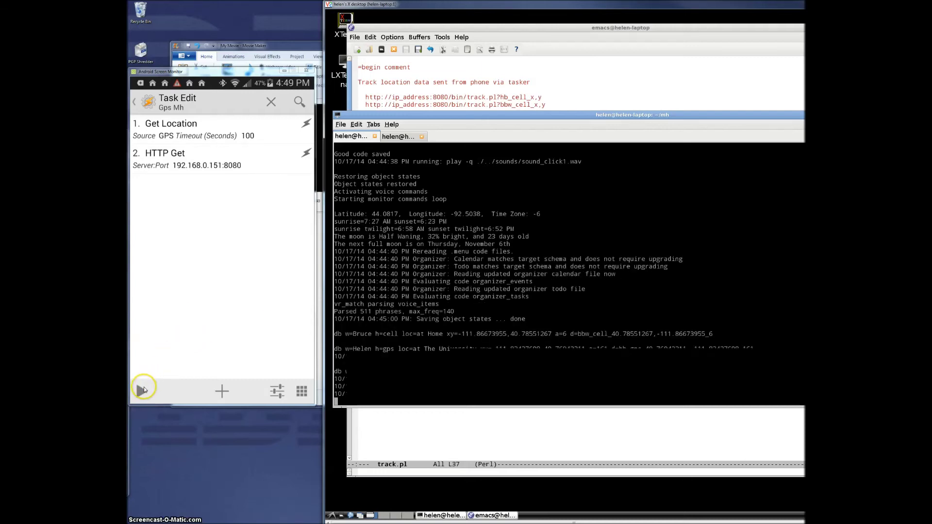
Step: Run the Gps Mh task and check the MisterHouse console for new location log lines
click(142, 392)
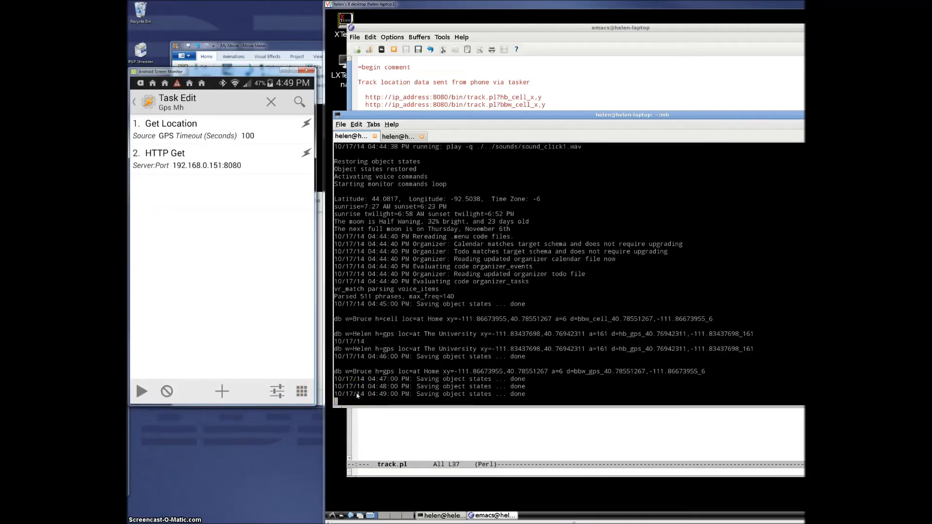
click(345, 397)
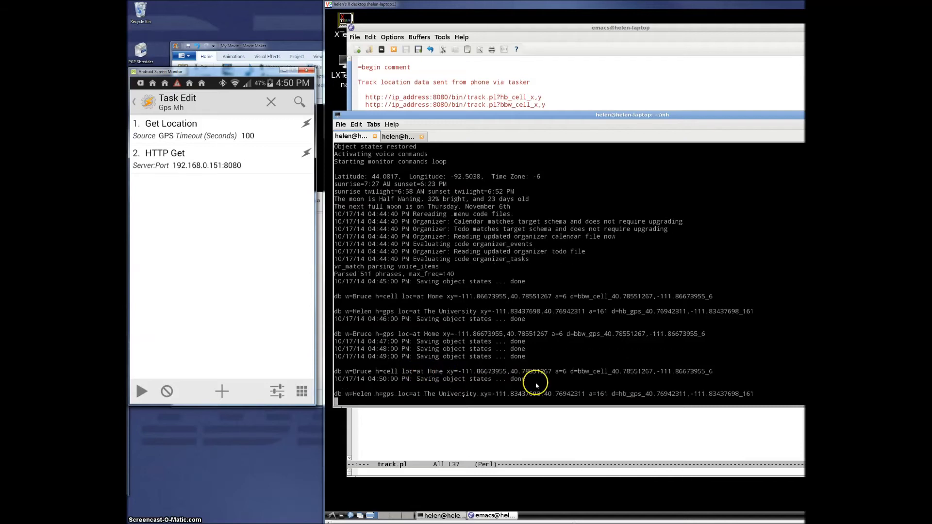
click(440, 29)
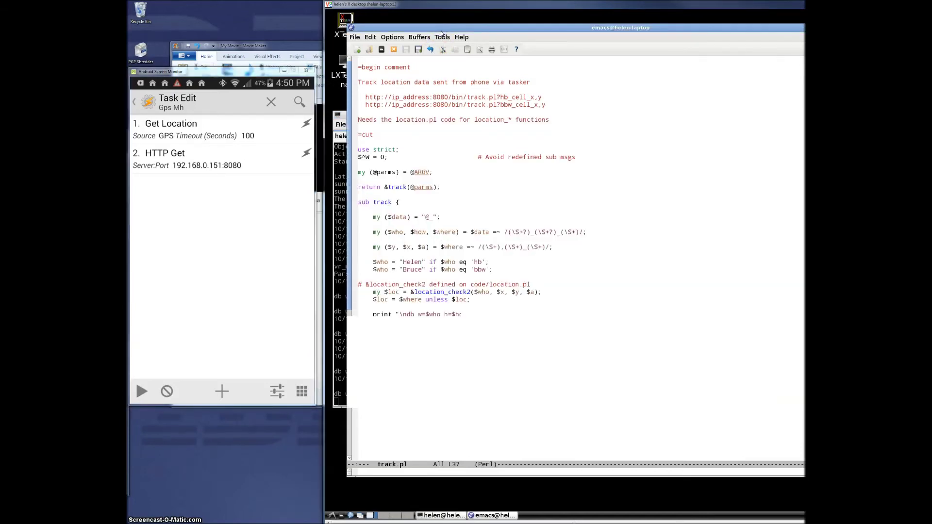
Step: Open the Emacs buffer list and show the 2014 location log in the lower window
click(507, 209)
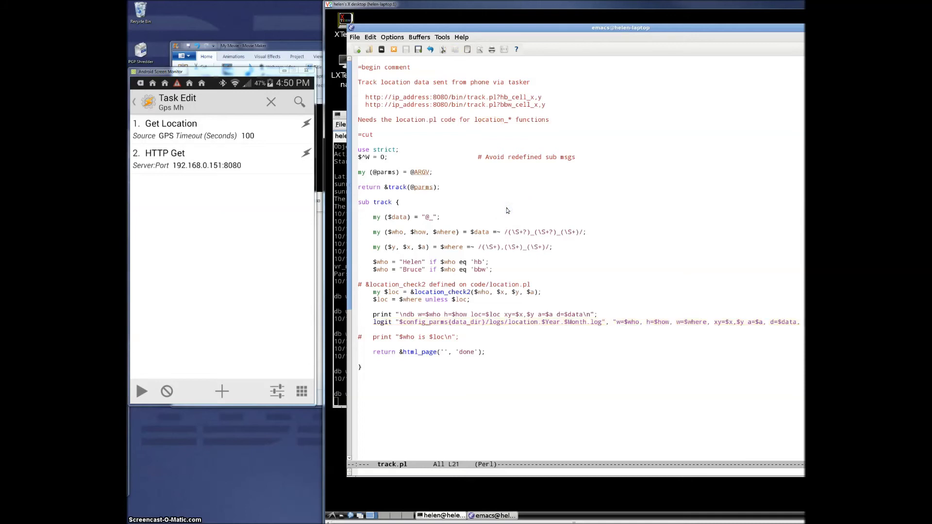
key(ctrl+x)
text(bhele)
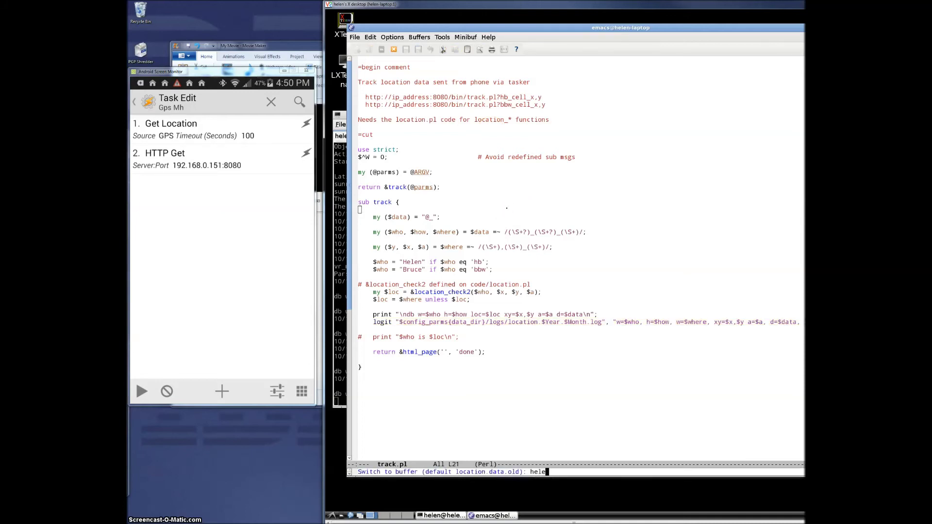
key(ctrl+g)
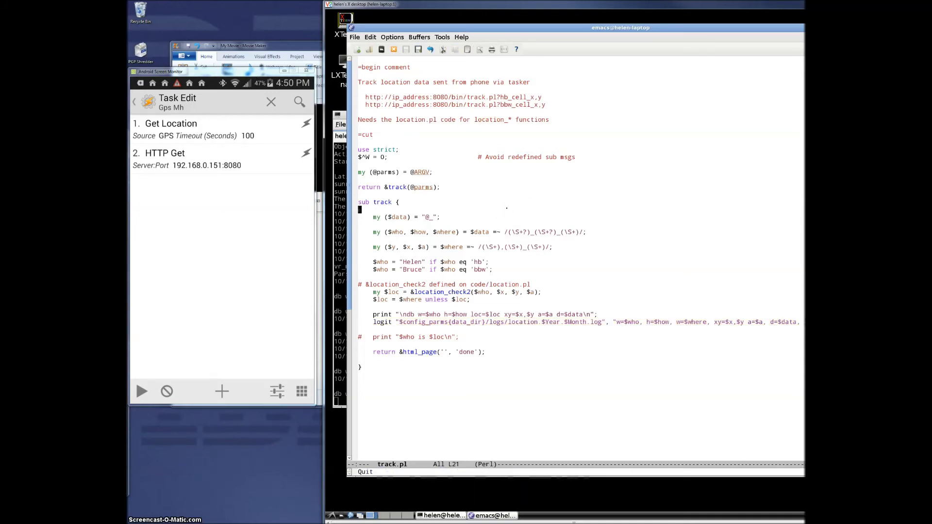
key(ctrl+x)
key(ctrl+b)
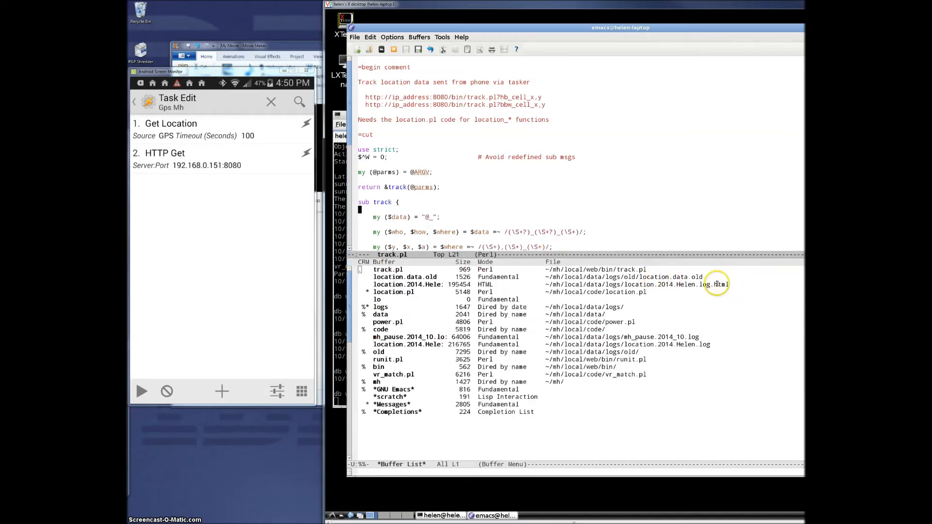
key(Down)
key(Down)
key(Return)
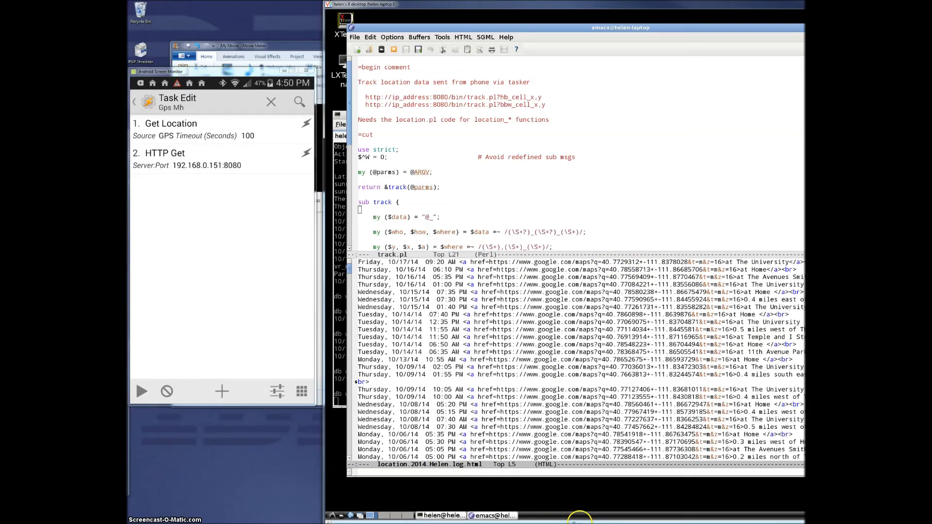
Step: Inspect the 07:35 PM and 11:55 AM log entries, then mark $who in track.pl's print line
drag(580, 522, 648, 521)
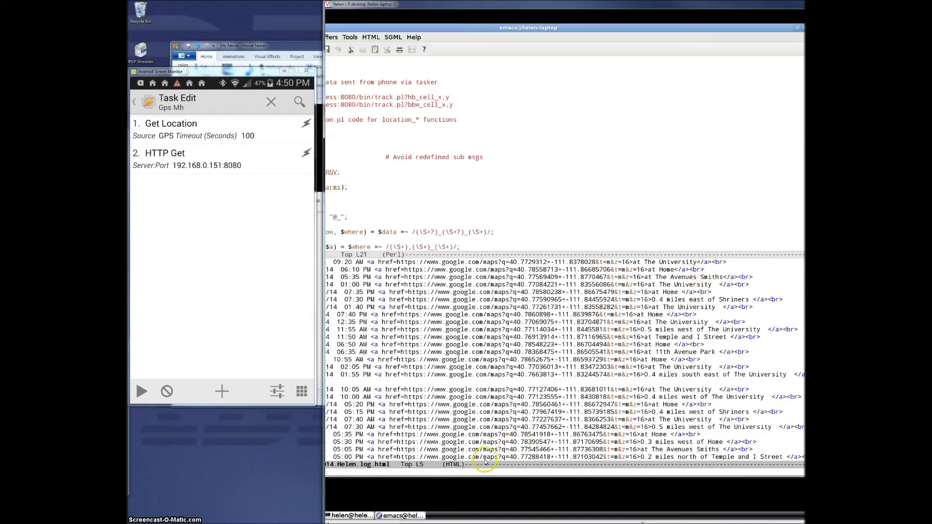
click(518, 291)
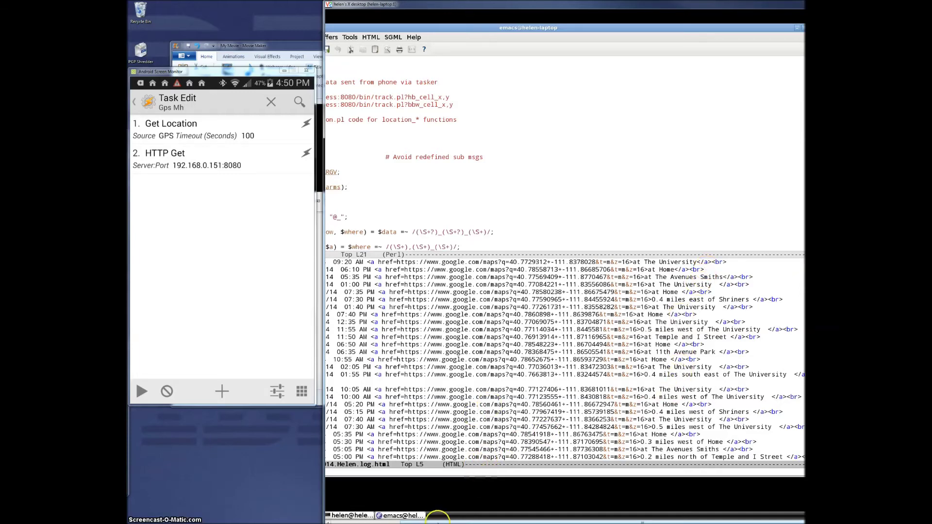
drag(437, 517, 368, 517)
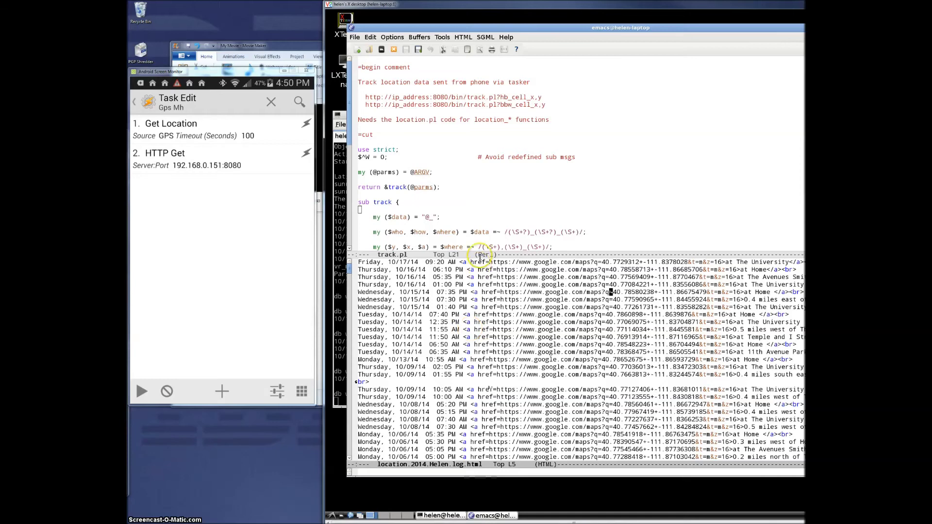
click(468, 329)
click(478, 223)
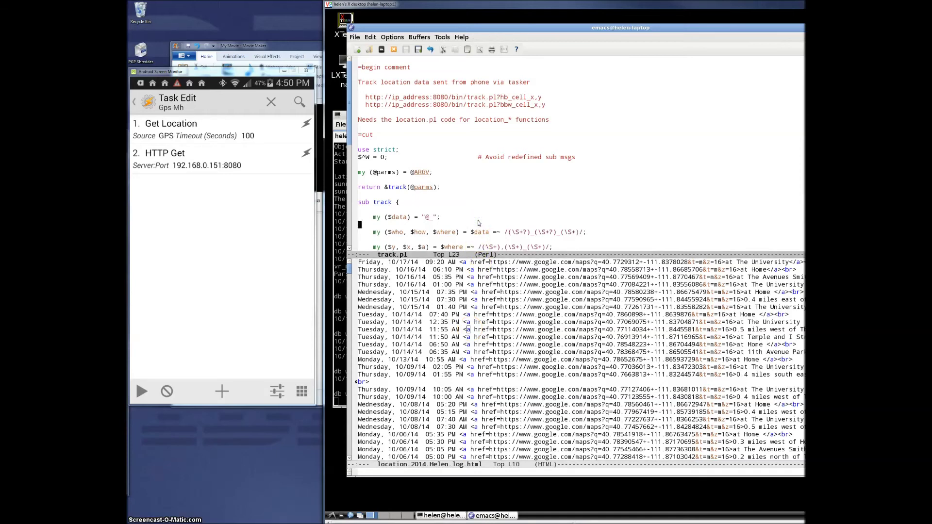
key(Down)
key(Down)
key(Down)
key(Down)
key(Down)
key(Down)
key(Down)
key(Down)
key(Down)
key(Down)
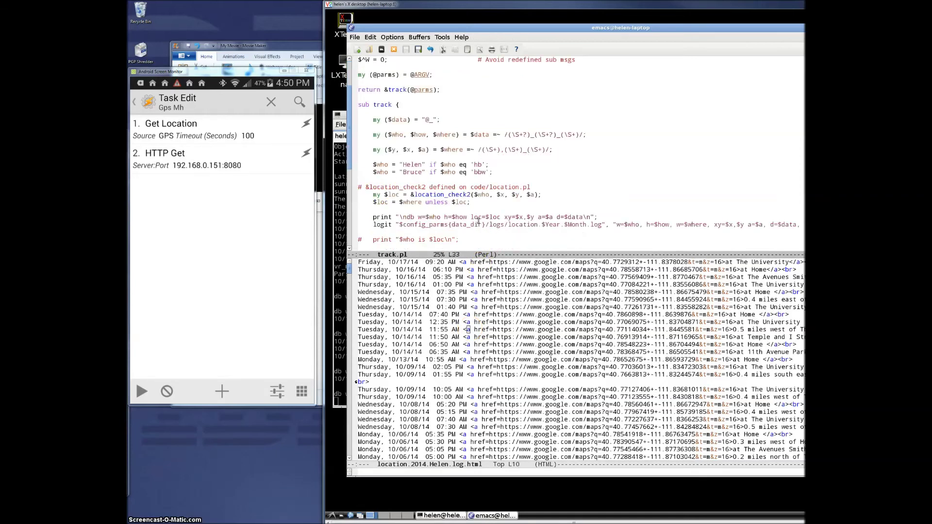
drag(426, 217, 437, 217)
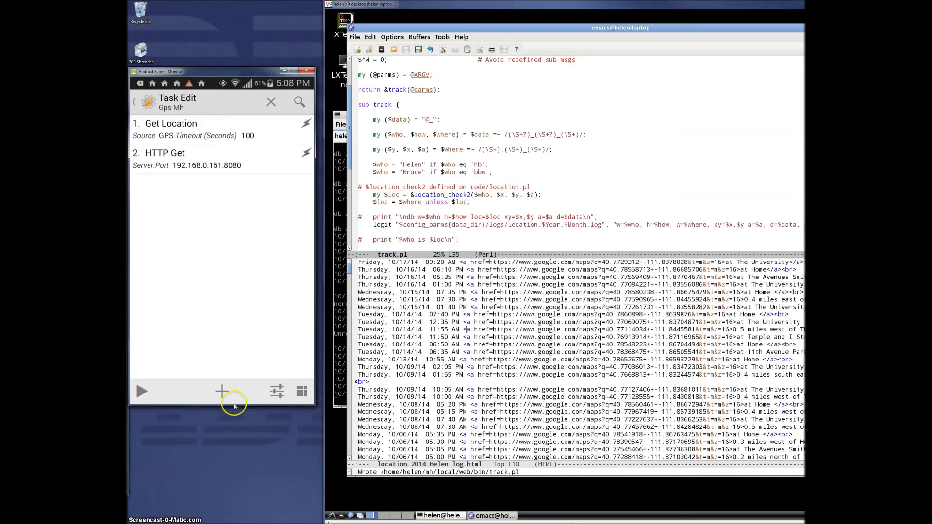
Step: Leave the Gps Mh task and show another project's profiles, including Battery Level 0, 15
click(136, 103)
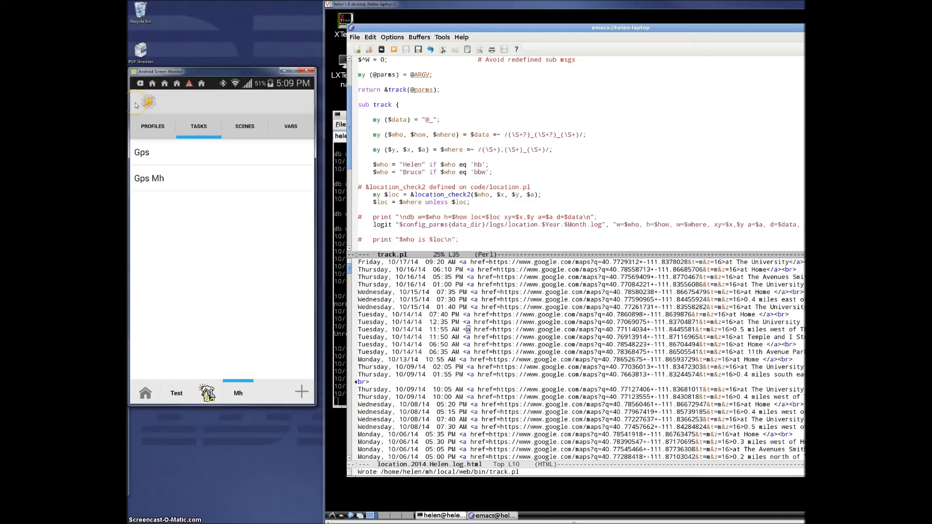
click(207, 392)
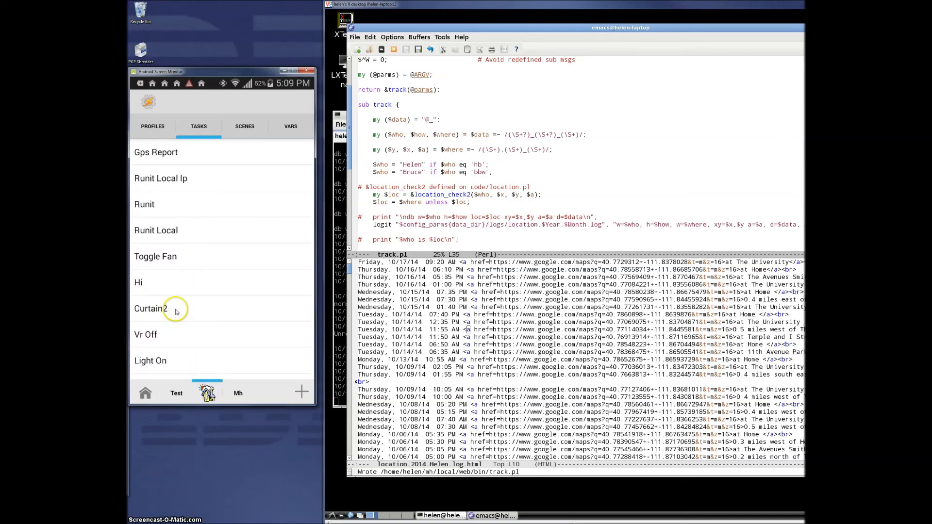
click(149, 131)
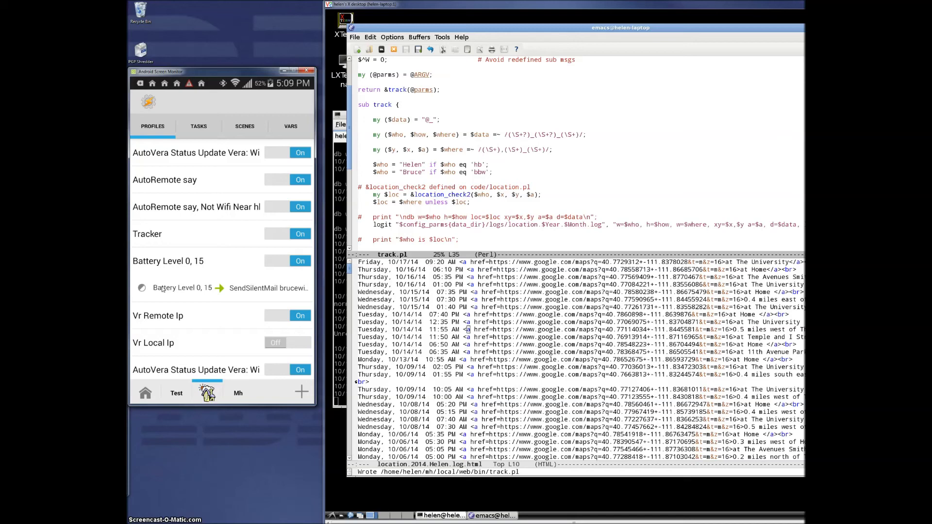
Step: Check the Battery Level 0–15 range, then open the linked task's SendSilentMail action settings
drag(189, 162, 218, 165)
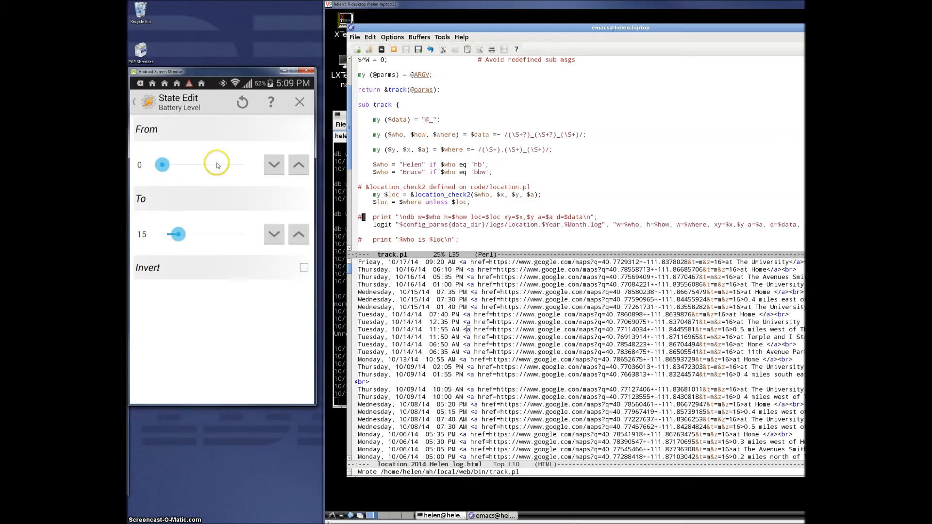
click(179, 235)
click(135, 102)
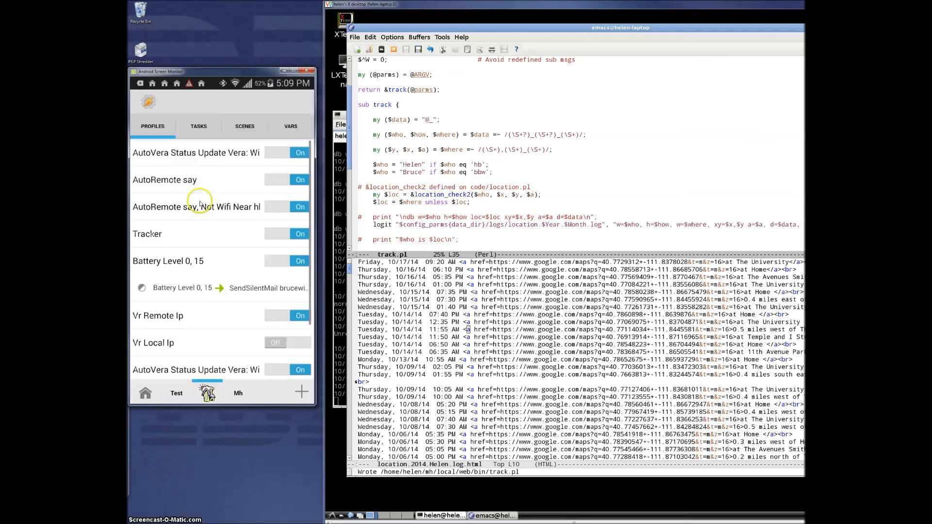
click(251, 292)
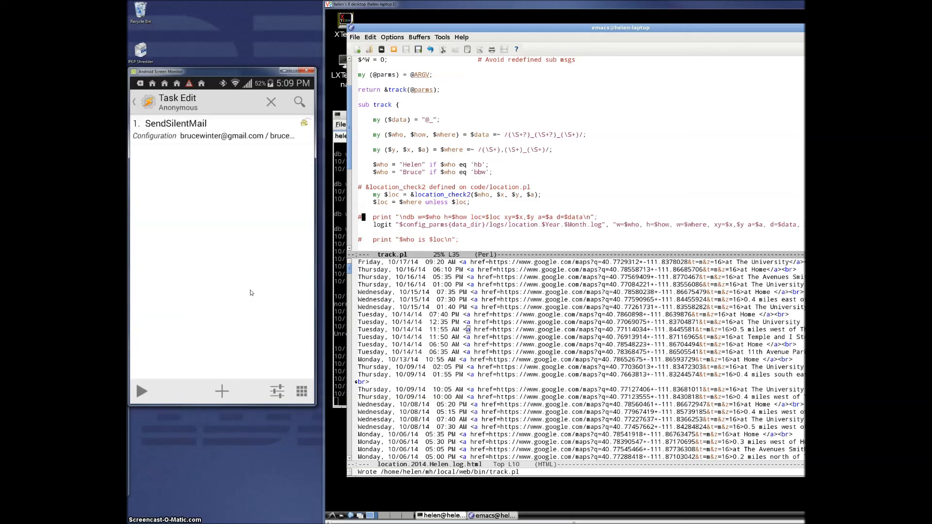
click(194, 134)
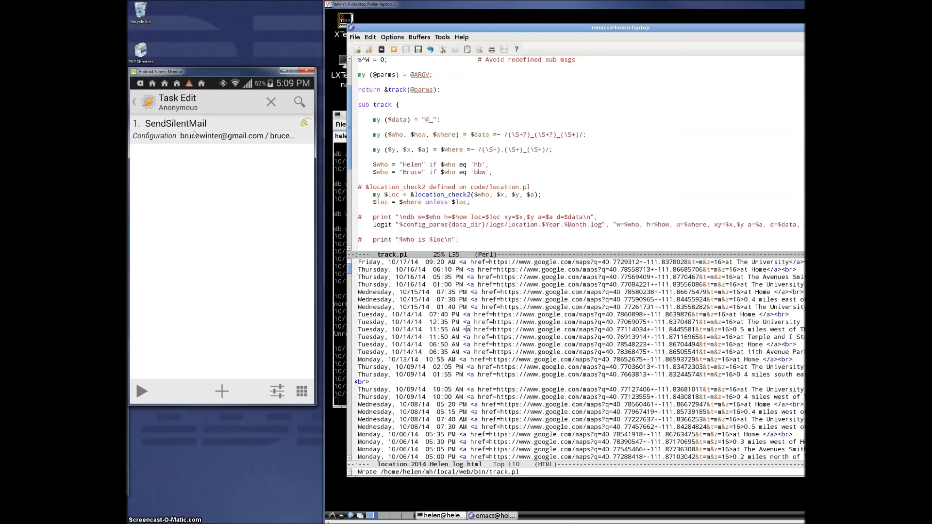